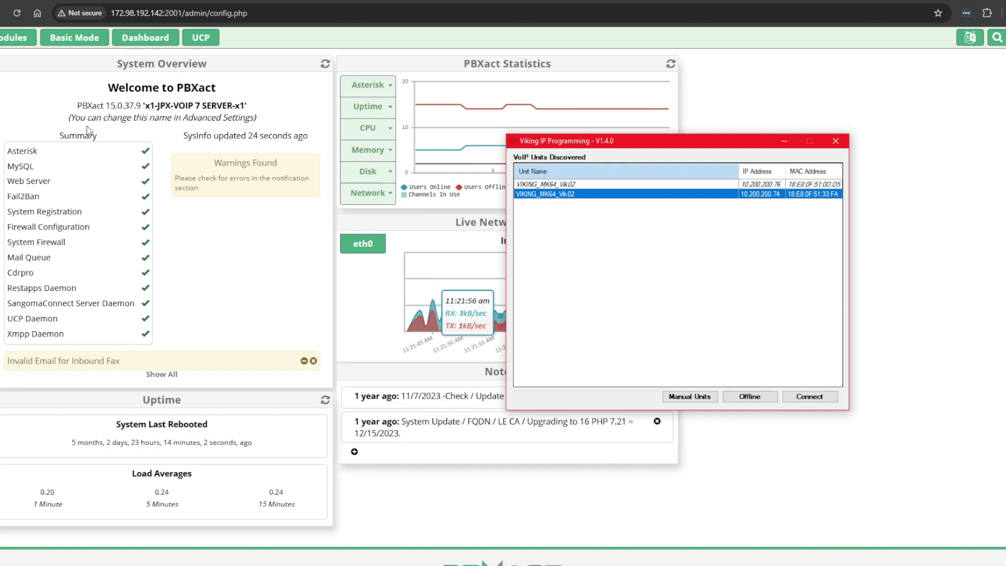
- Open the PBXact modules list beside the Viking discovery window
click(12, 45)
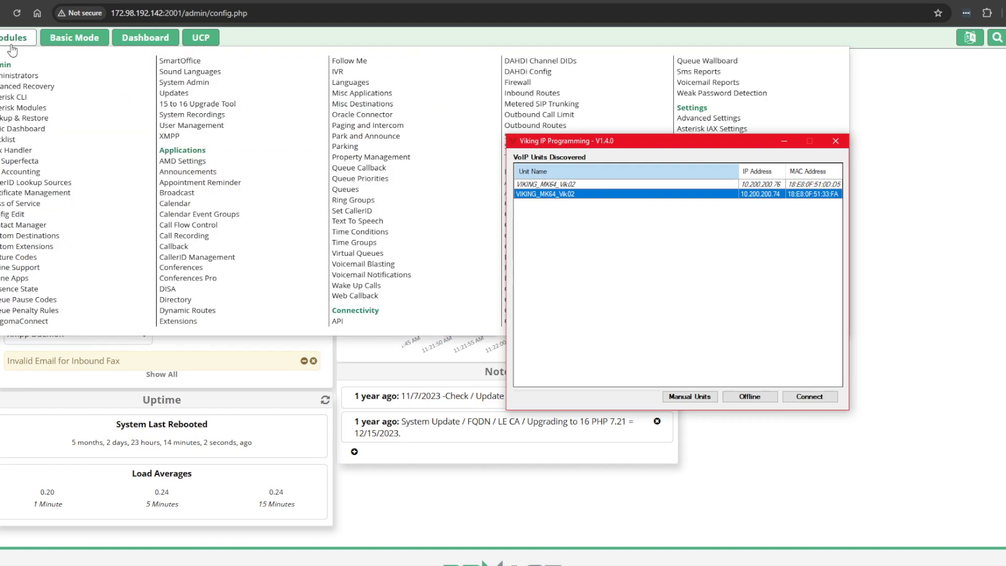
- Show extension 9777 (IP VIKING EP) in PBXact Extensions, then return to Viking IP Programming
click(167, 320)
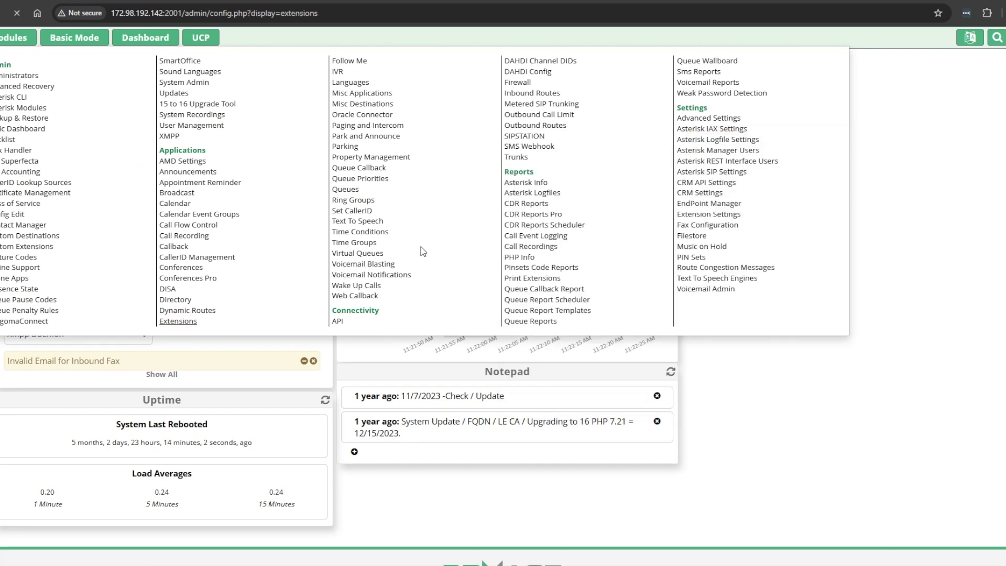
key(alt+Tab)
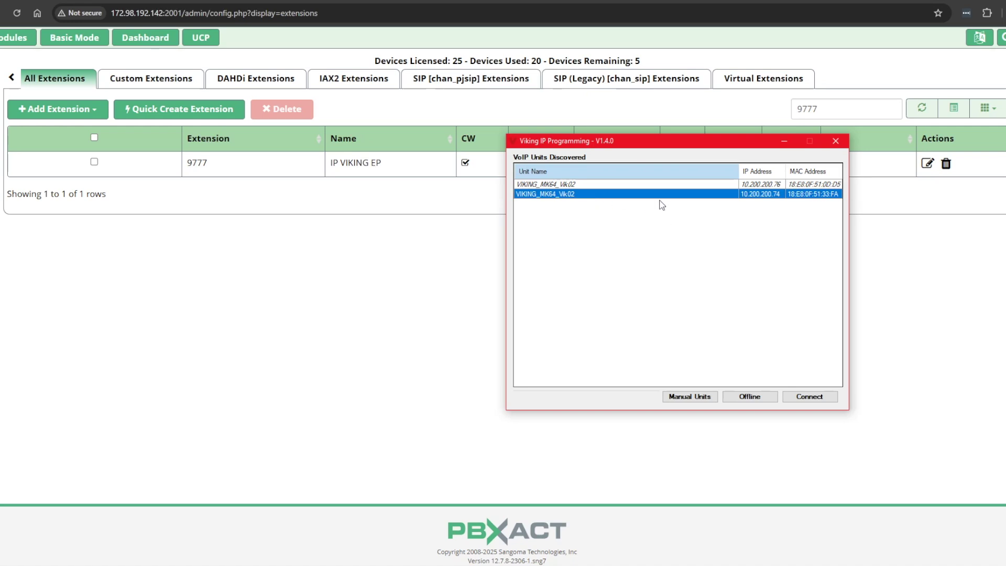
- Connect to the unit at 10.200.200.74 and silence its current SIP alarm
click(818, 396)
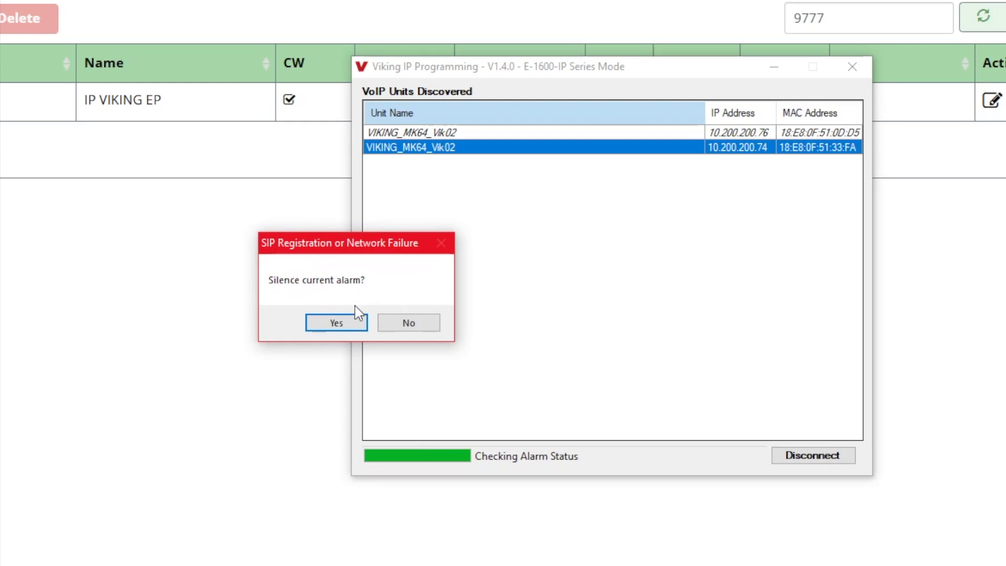
click(330, 323)
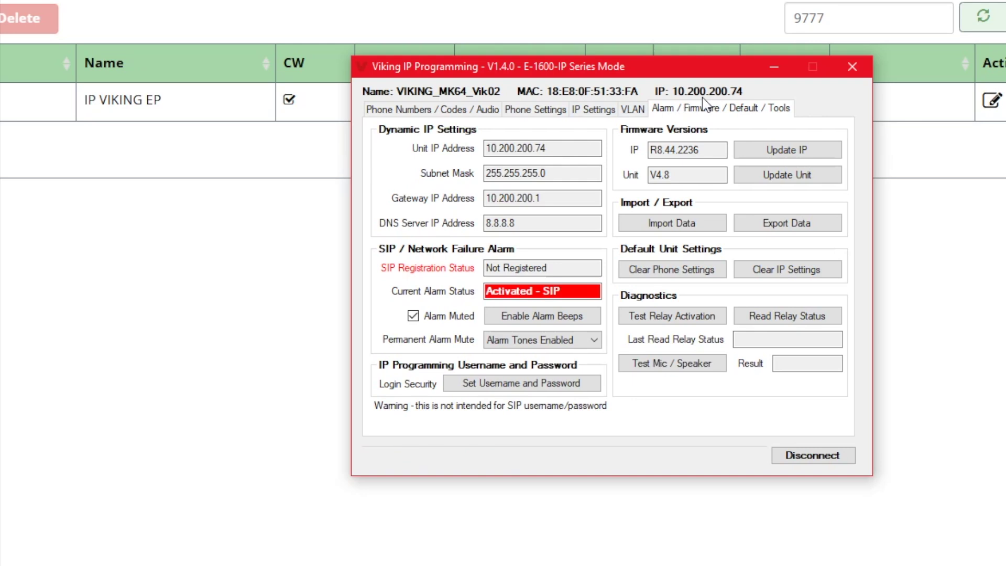
- Enter 1000 as Emergency First on the Phone Numbers / Codes / Audio tab and apply it
click(421, 111)
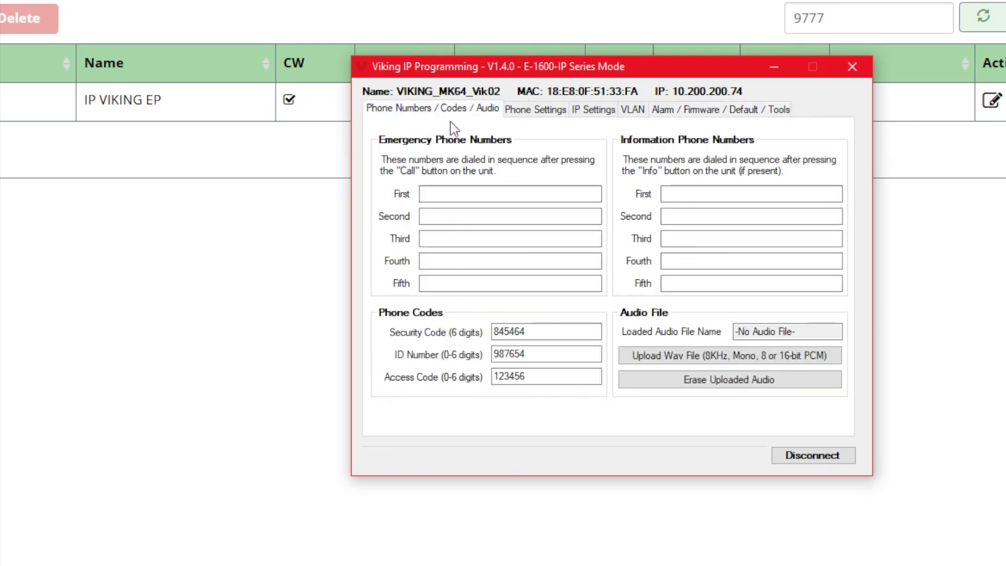
click(425, 193)
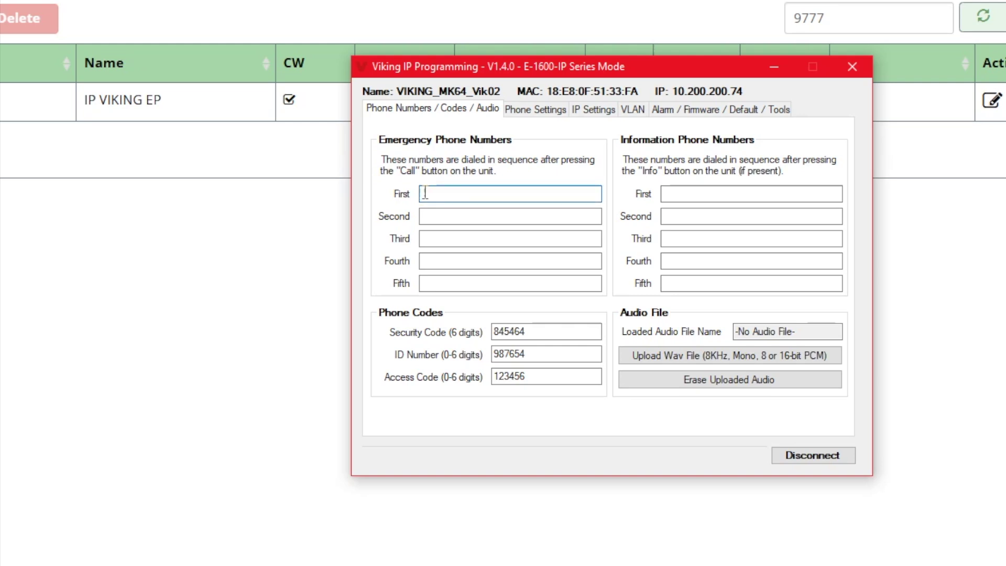
text(1000)
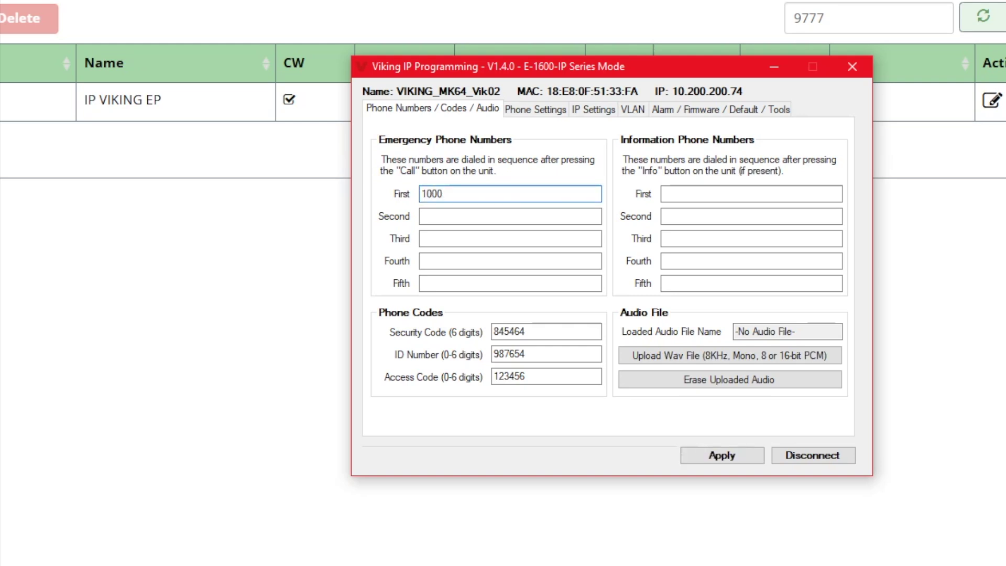
click(702, 454)
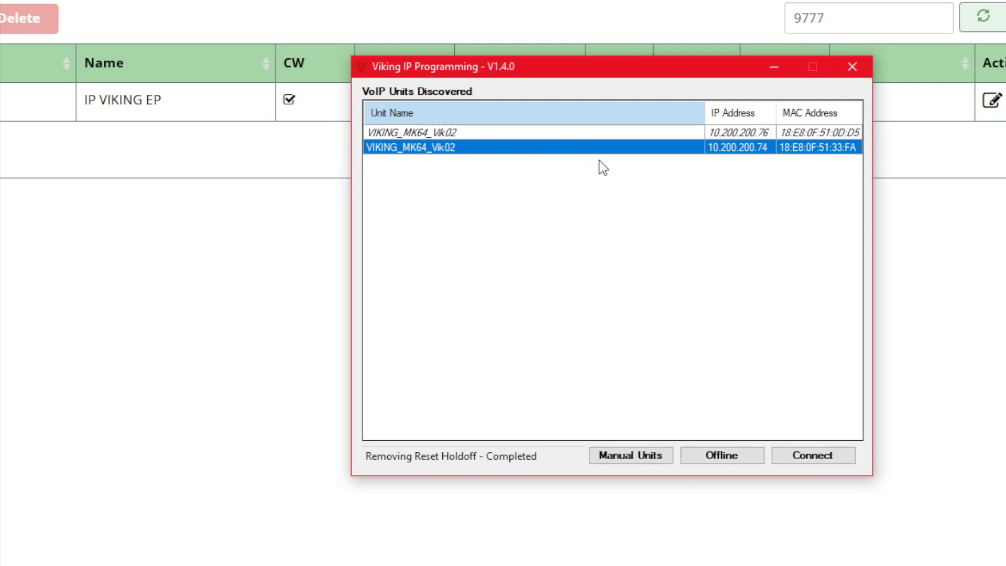
- Reconnect to the 10.200.200.74 unit and view its IP and SIP server settings
click(795, 453)
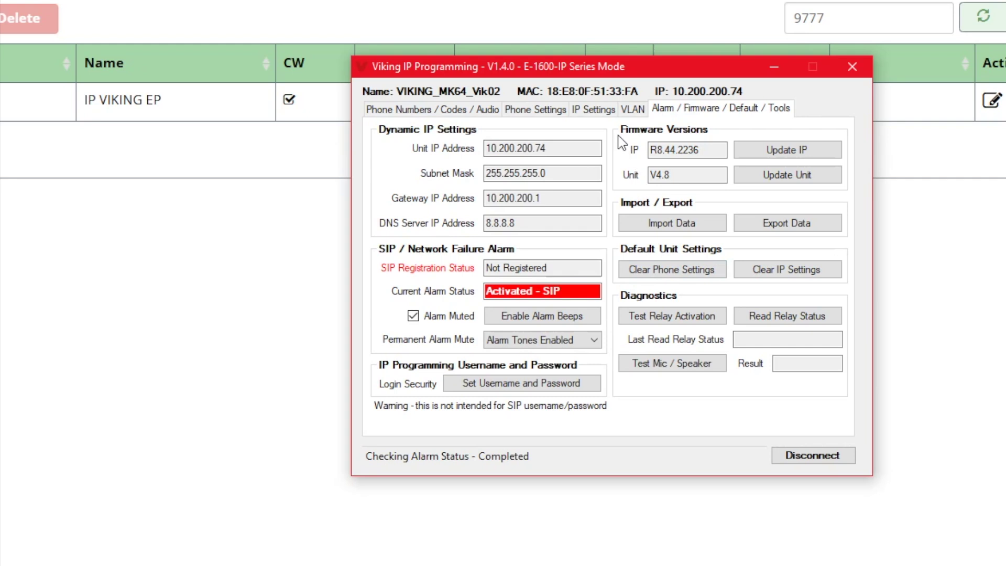
click(590, 112)
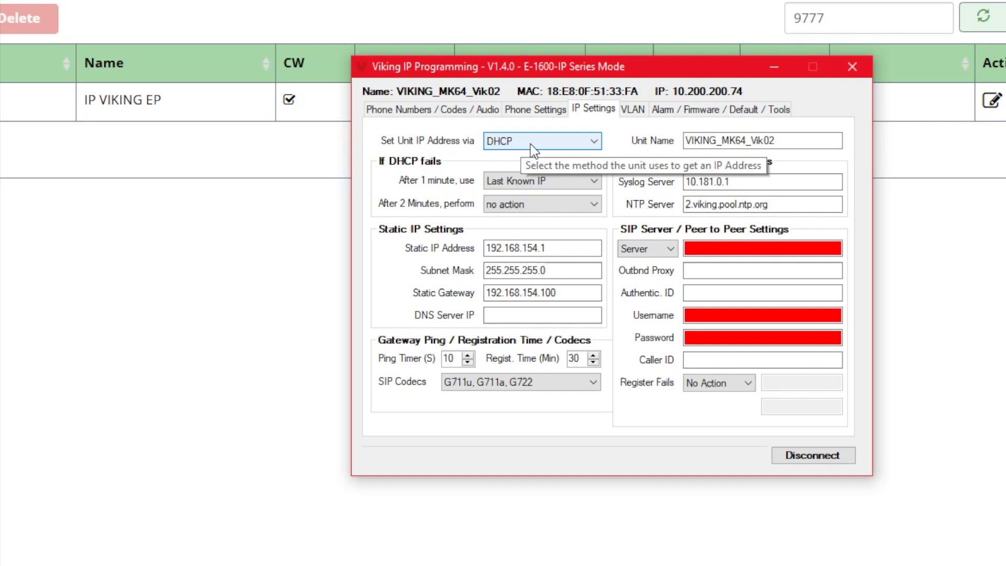
click(692, 249)
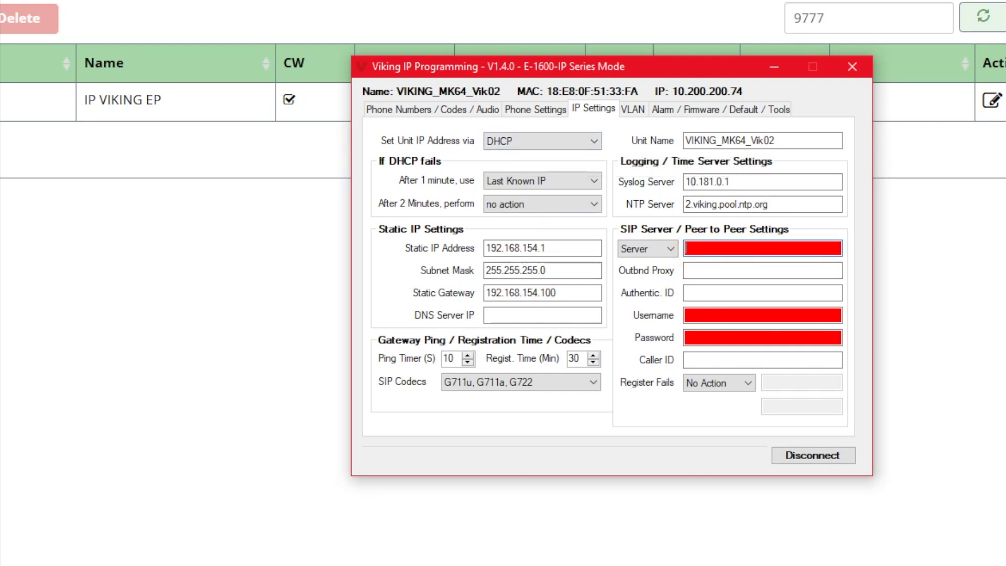
- Enter 172.98.192.142 as both the SIP server and the outbound proxy
click(699, 248)
text(172)
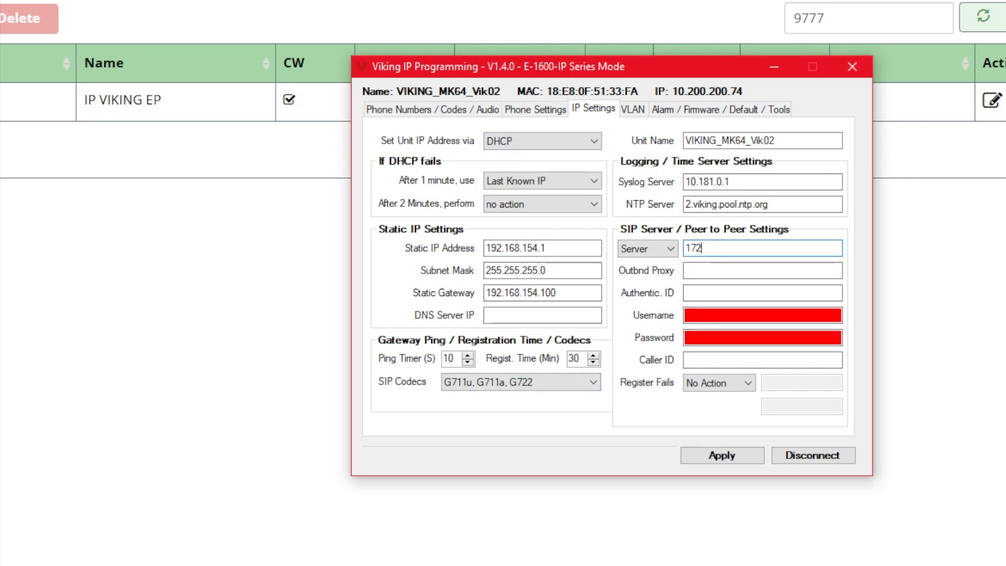
text(.98.192.142)
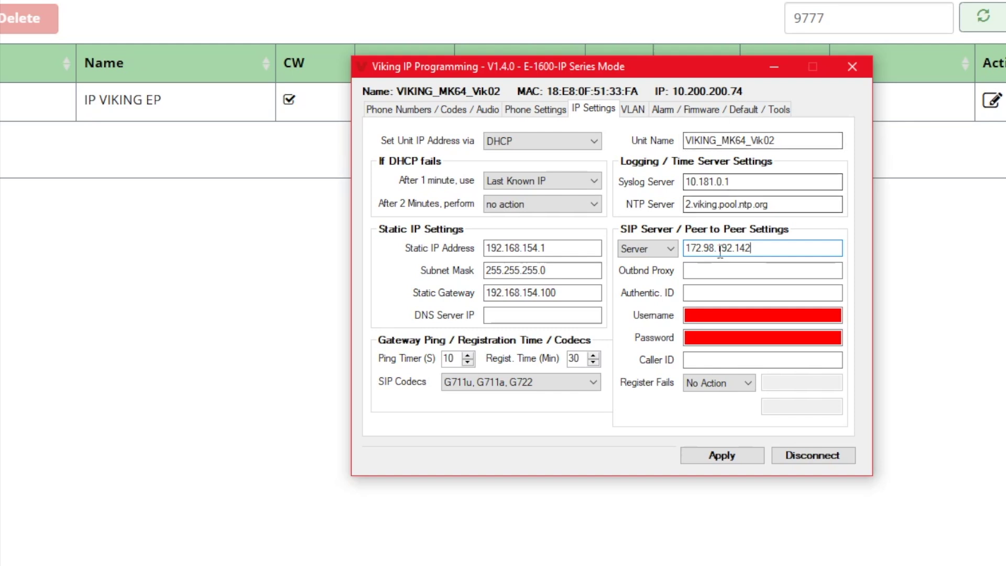
click(701, 269)
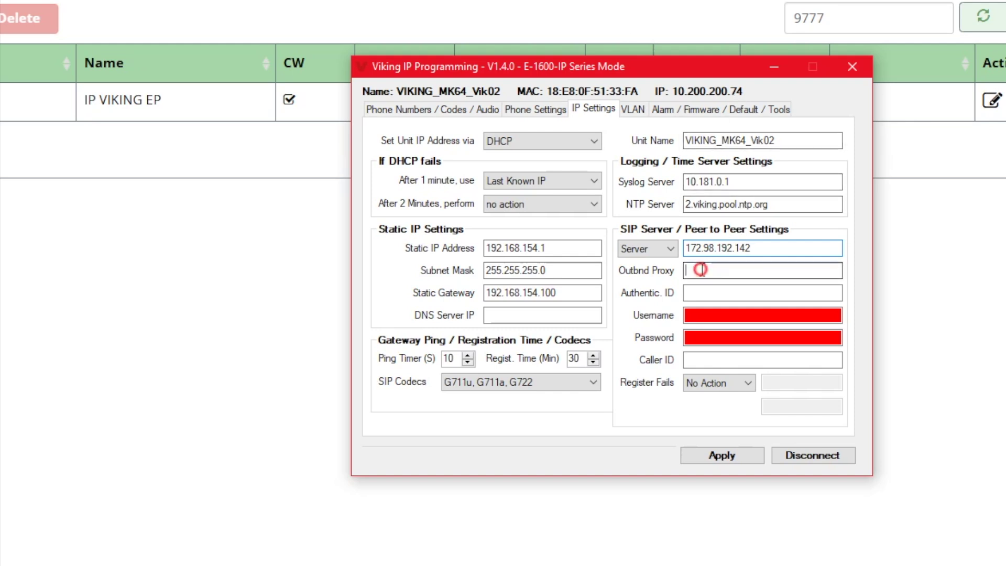
text(172)
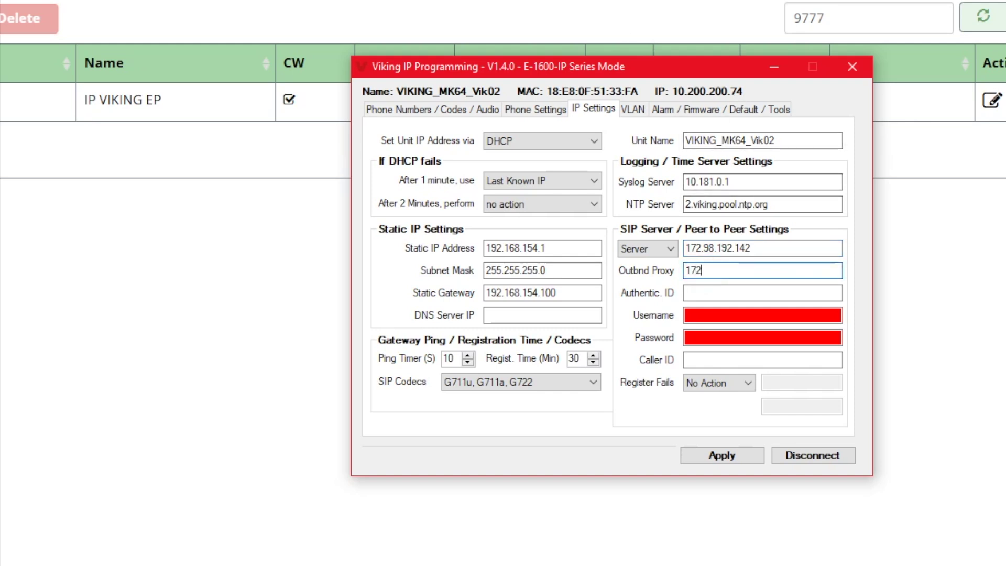
text(.98.192.142)
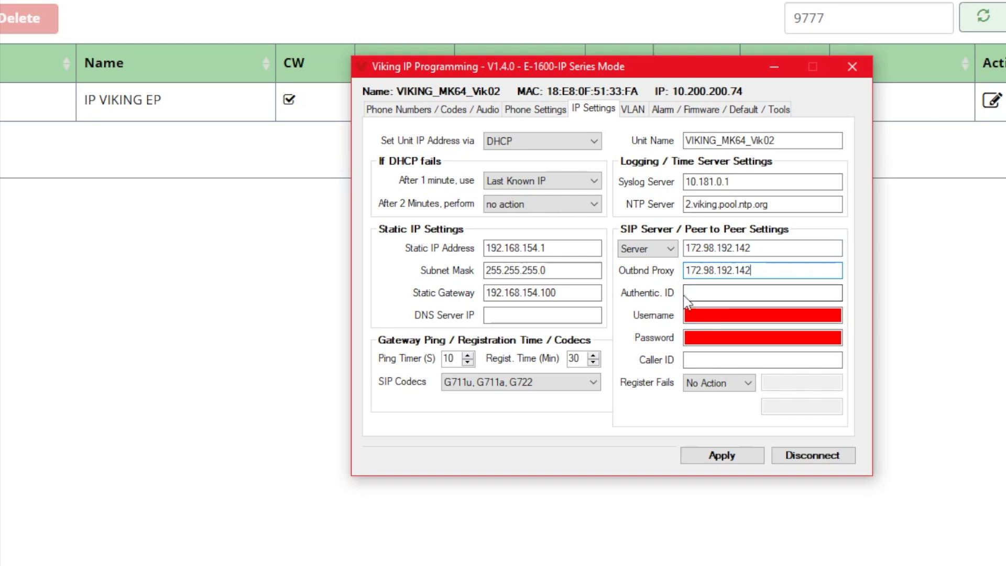
- Set SIP username 9777, the account password and caller ID EP-911, then apply
click(701, 315)
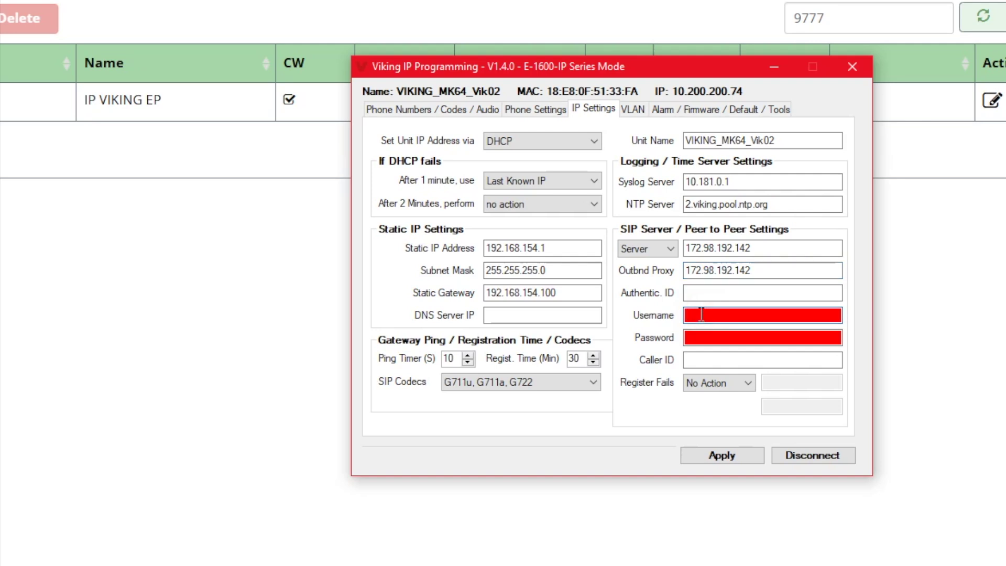
text(9777)
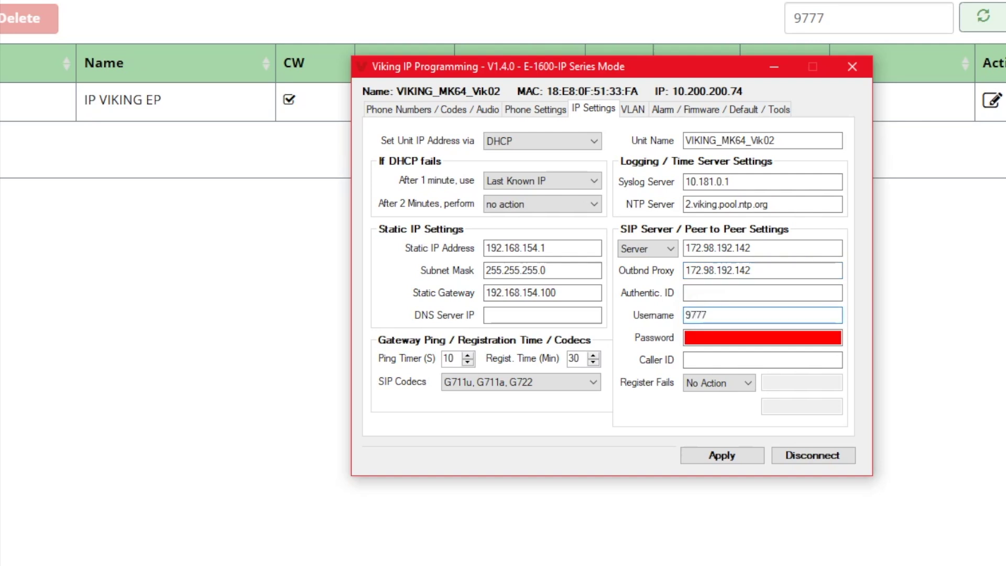
click(723, 333)
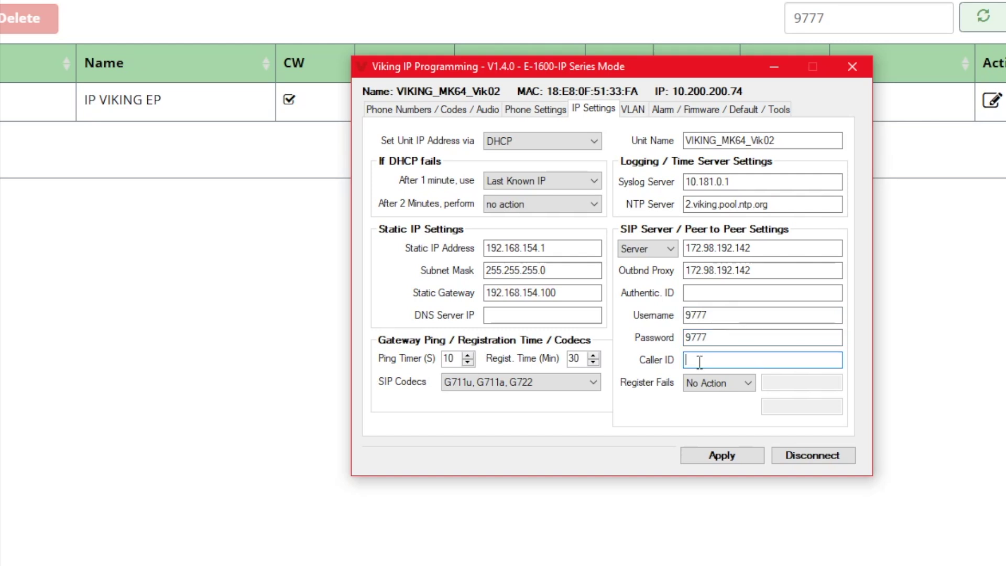
click(699, 360)
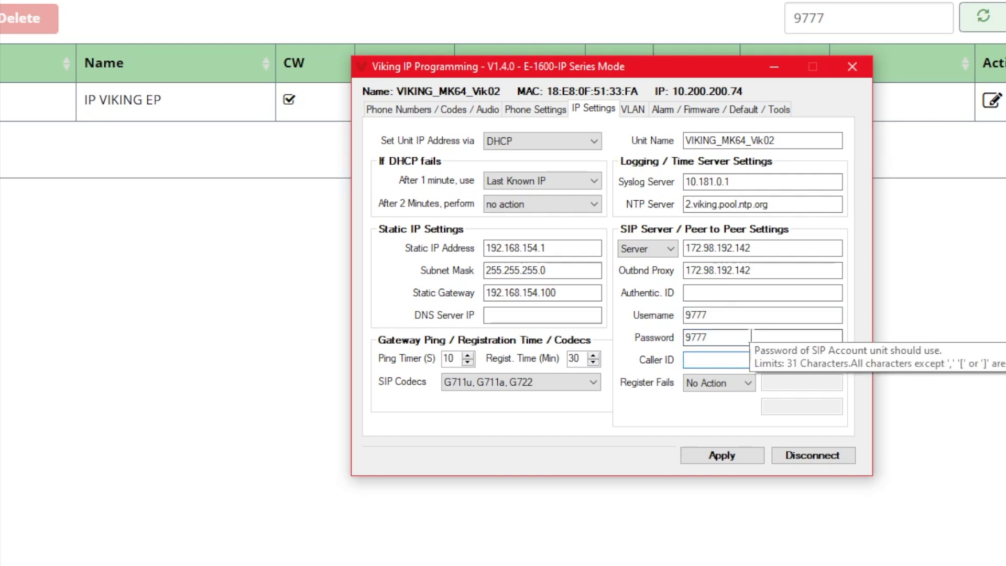
text(EP-9)
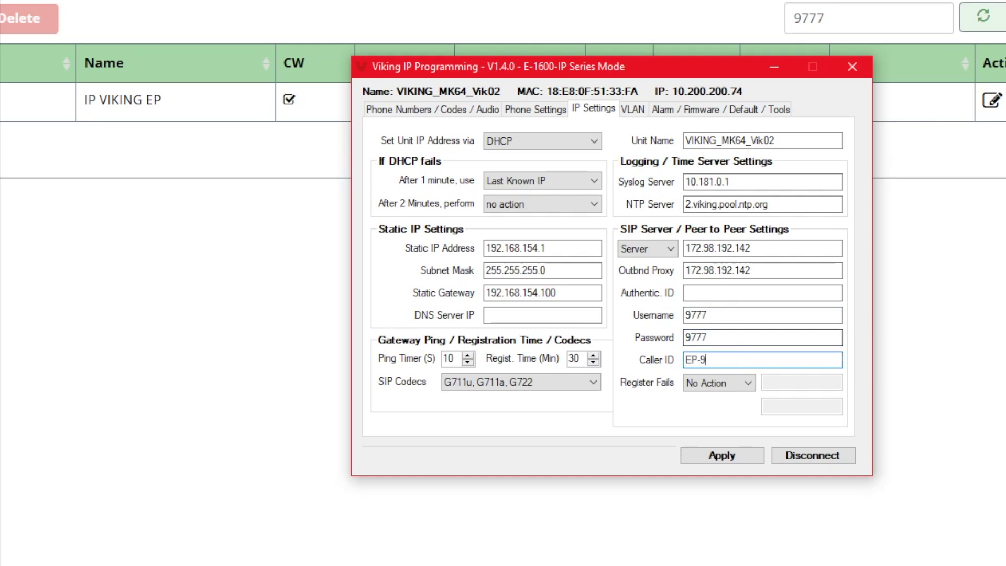
text(11)
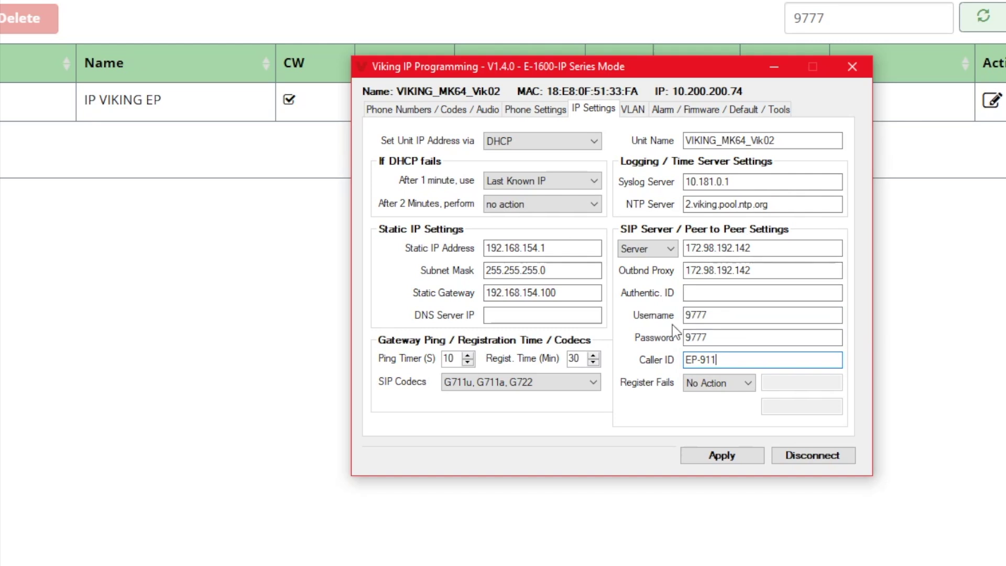
click(722, 455)
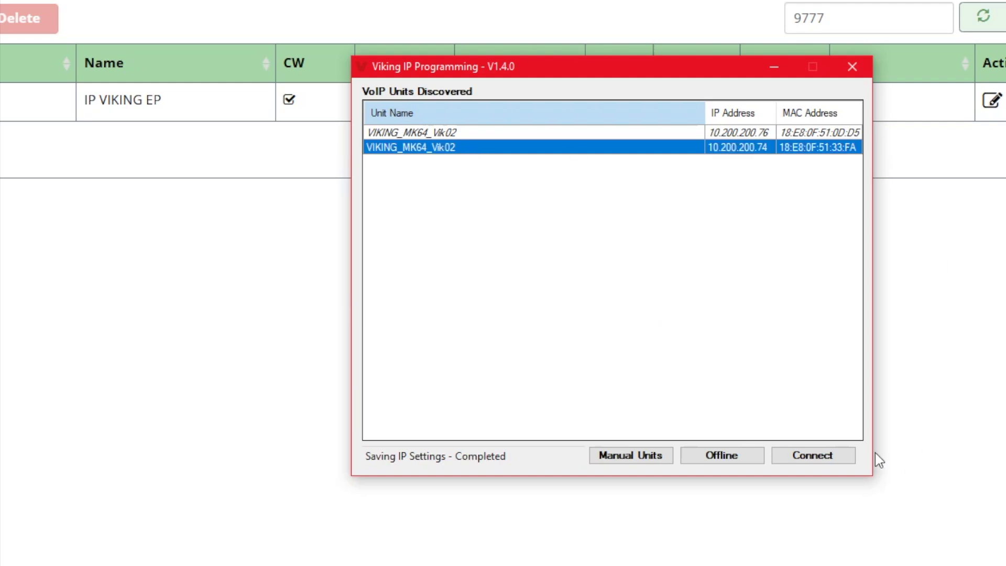
- Reconnect to the unit at 10.200.200.74 after applying the SIP settings
click(821, 455)
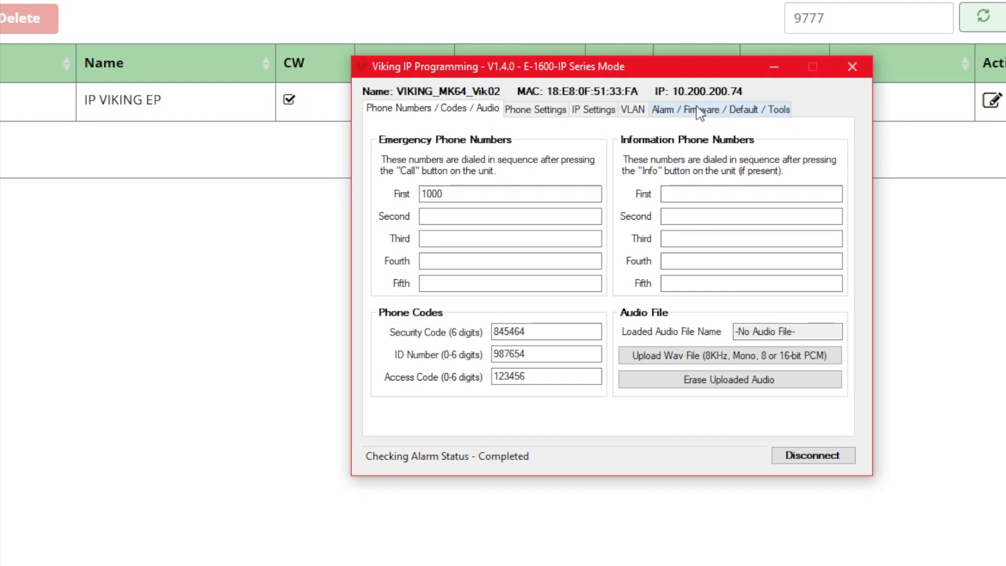
- Confirm SIP Registration Status reads Registered, then return to the Phone Numbers page
click(699, 110)
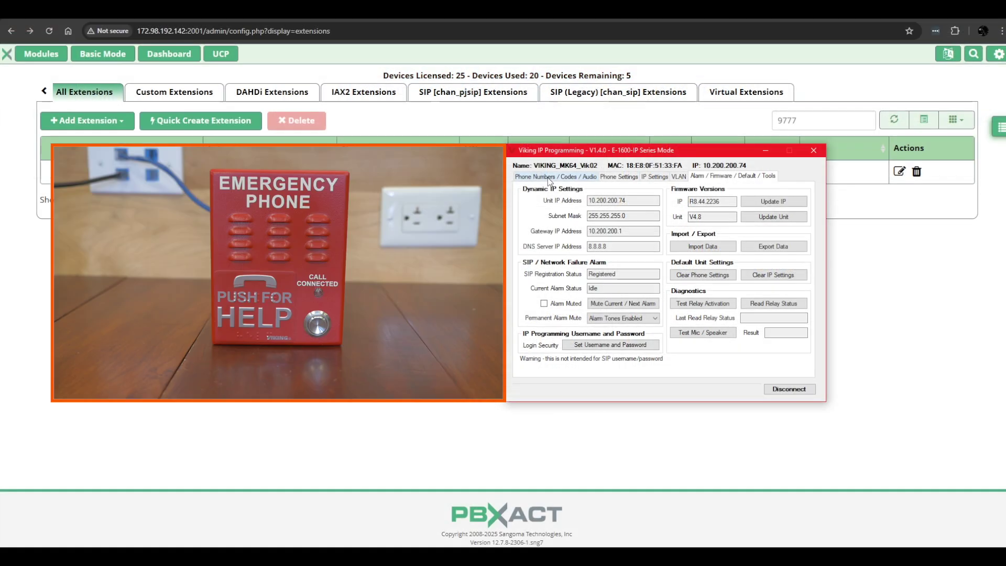
click(419, 111)
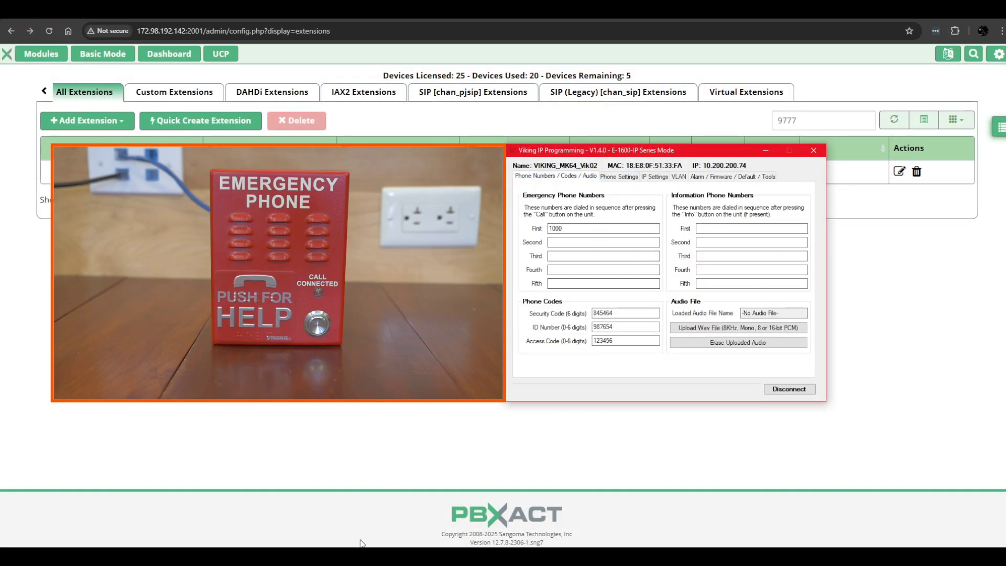
- Answer the incoming test call from extension 9777, then end it
mouse_move(354, 556)
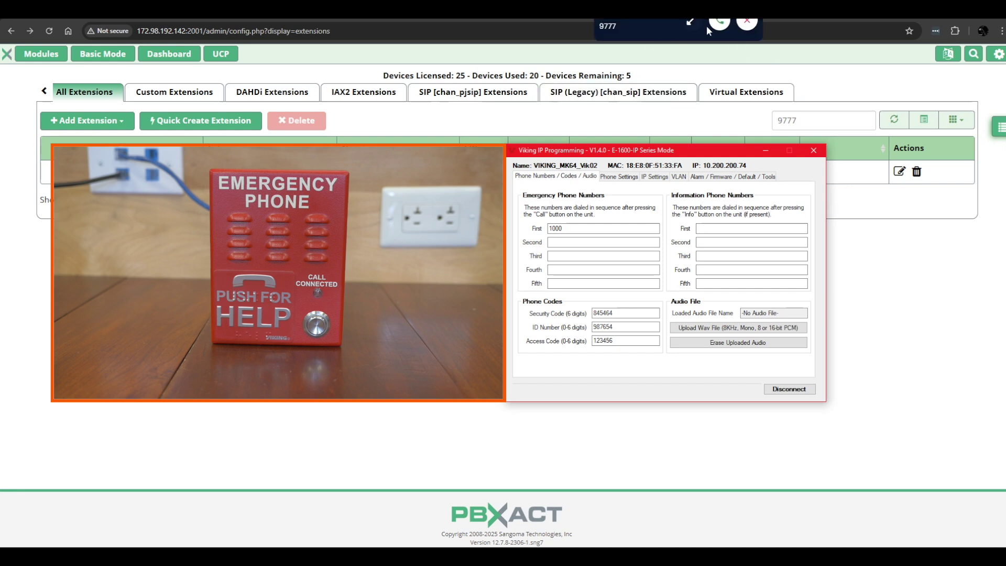
click(611, 31)
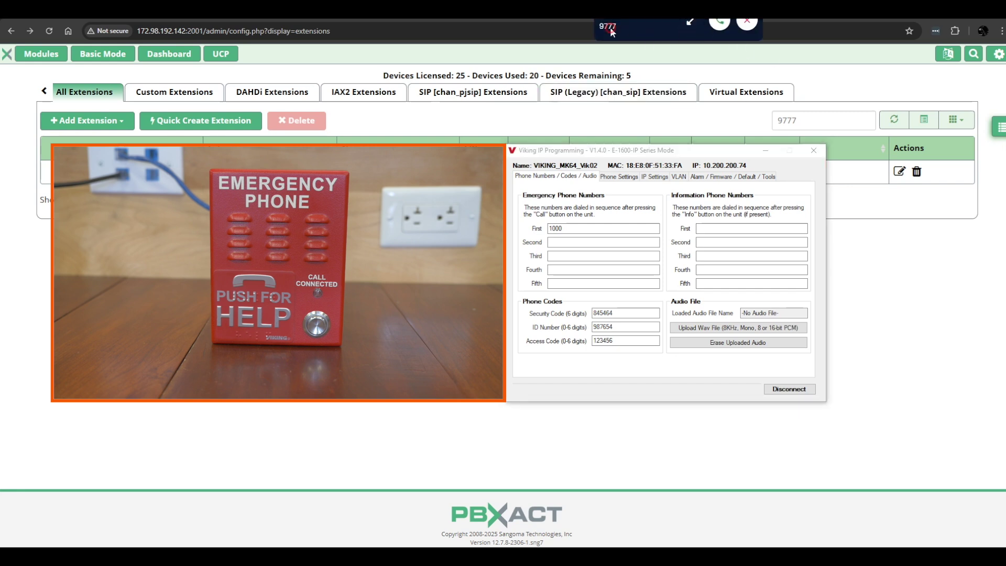
click(713, 27)
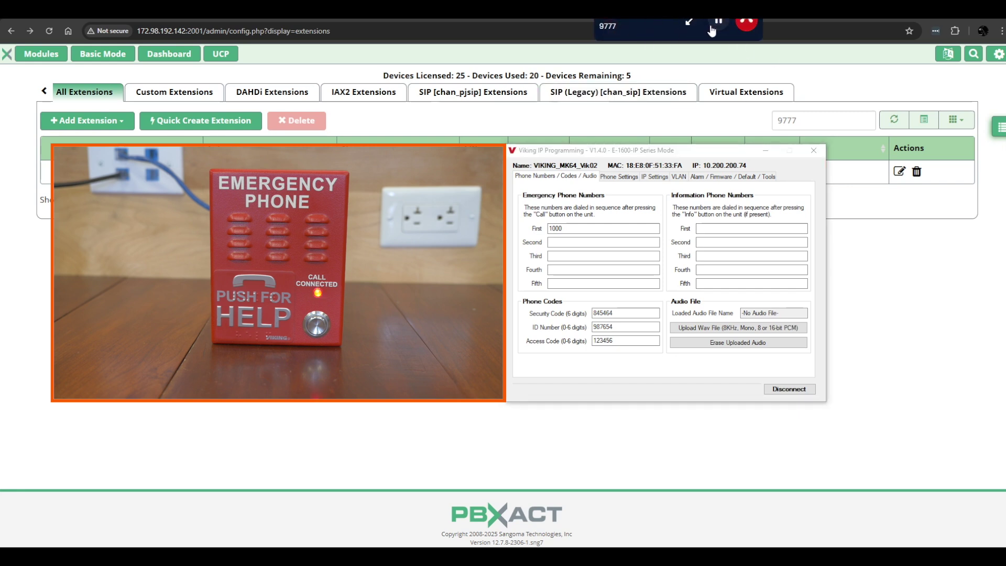
click(748, 26)
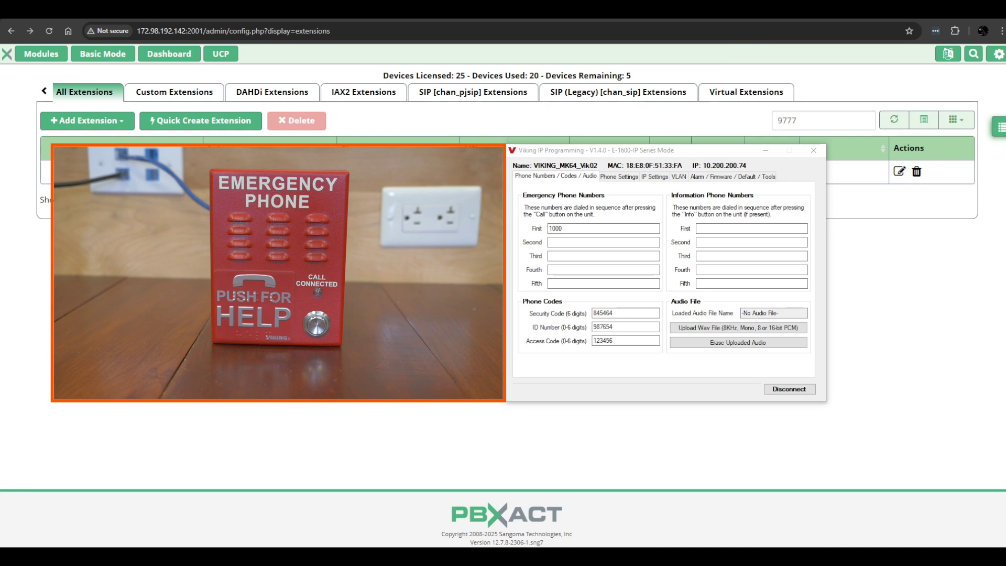
- Review relay Internal, relay mode Outbound Call and inbound mode Auto Answer, leaving them unchanged
double_click(560, 229)
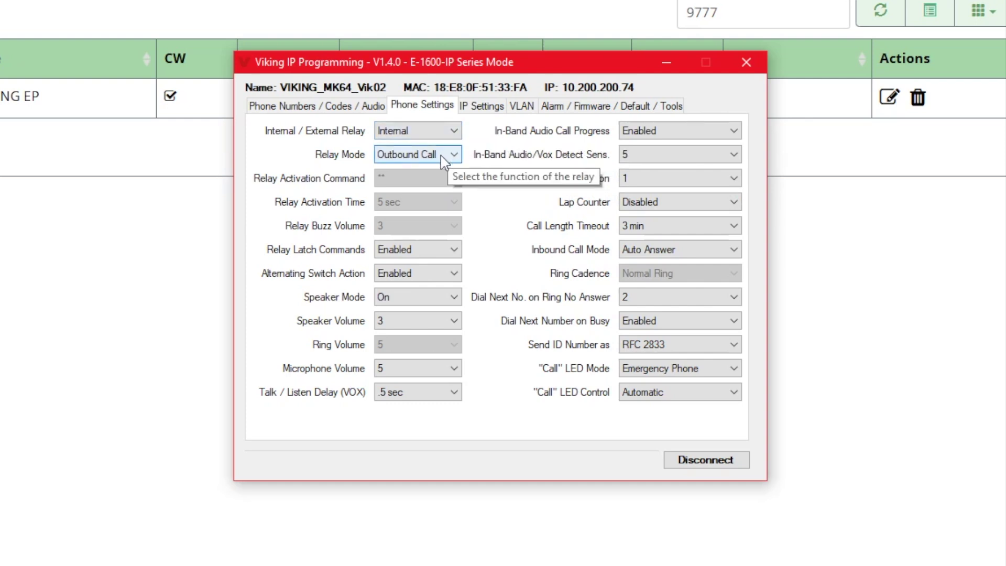
click(454, 130)
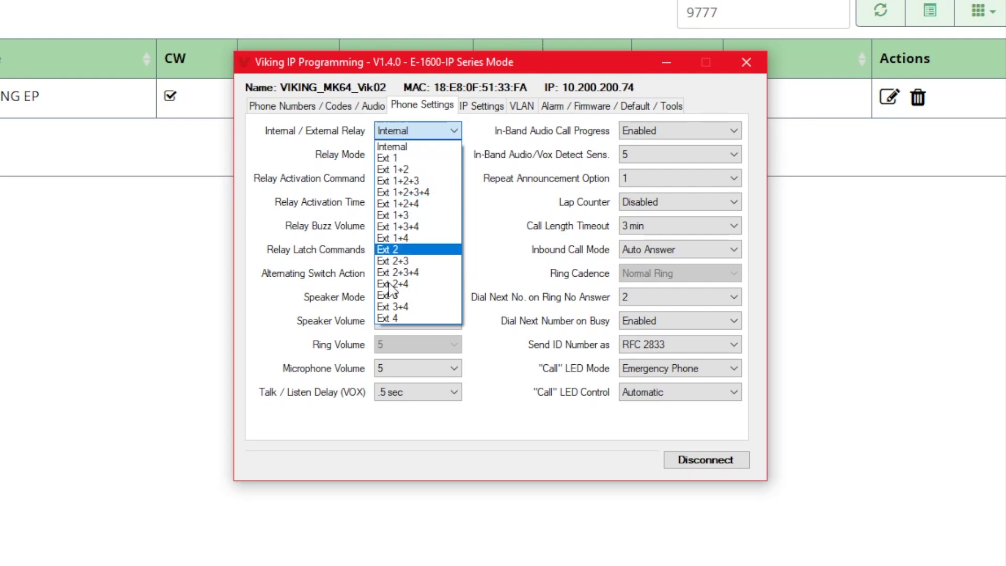
click(496, 133)
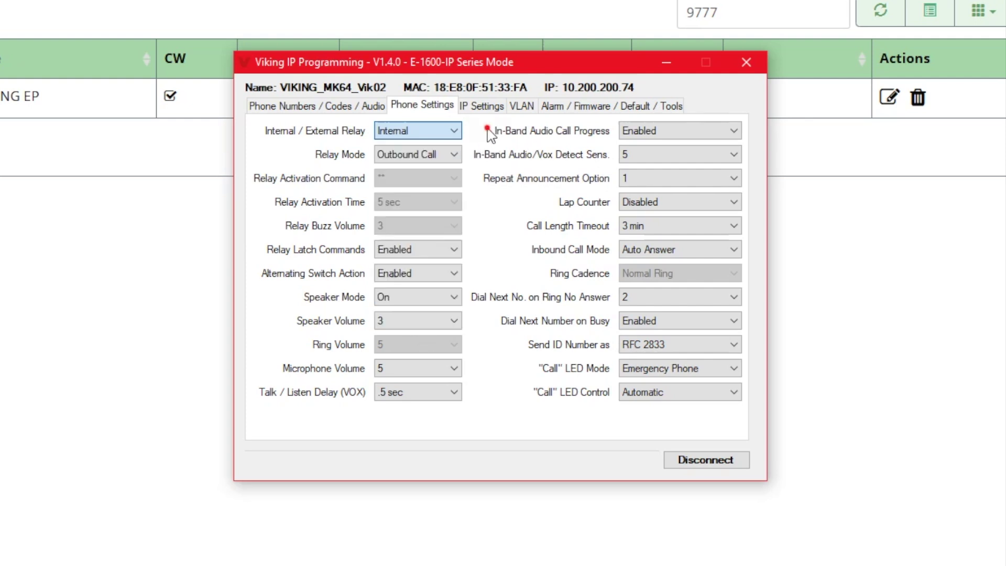
click(454, 155)
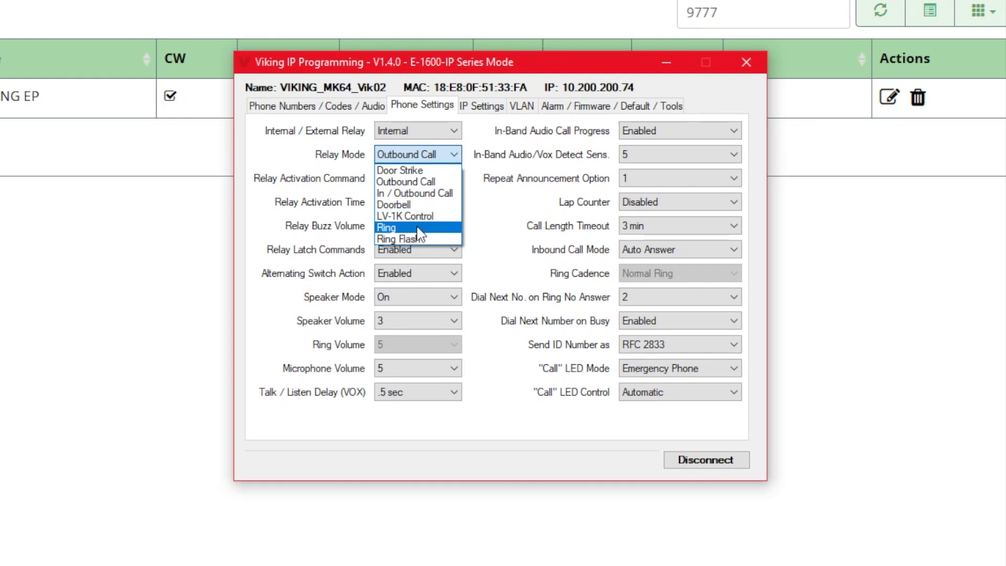
click(487, 200)
click(710, 256)
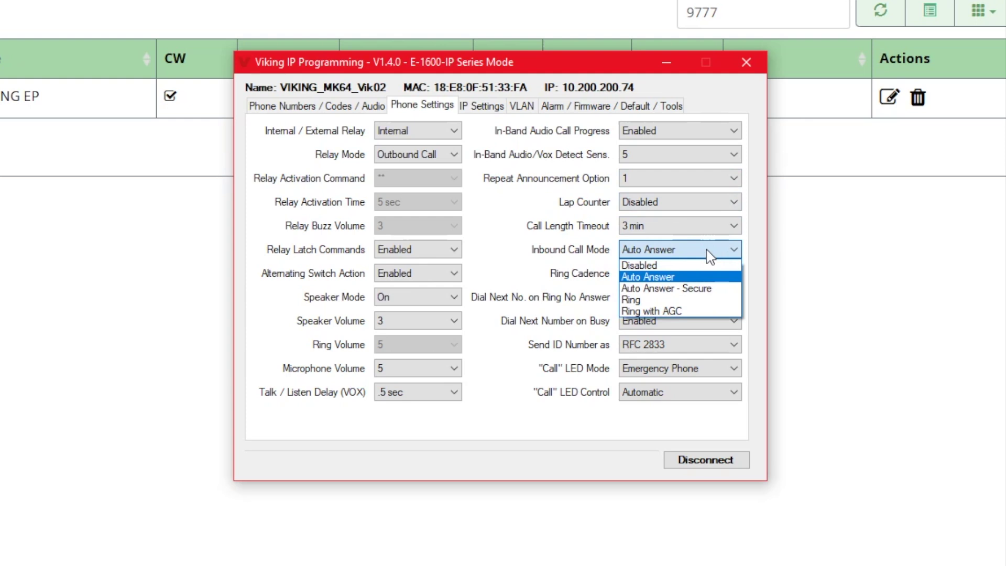
click(710, 256)
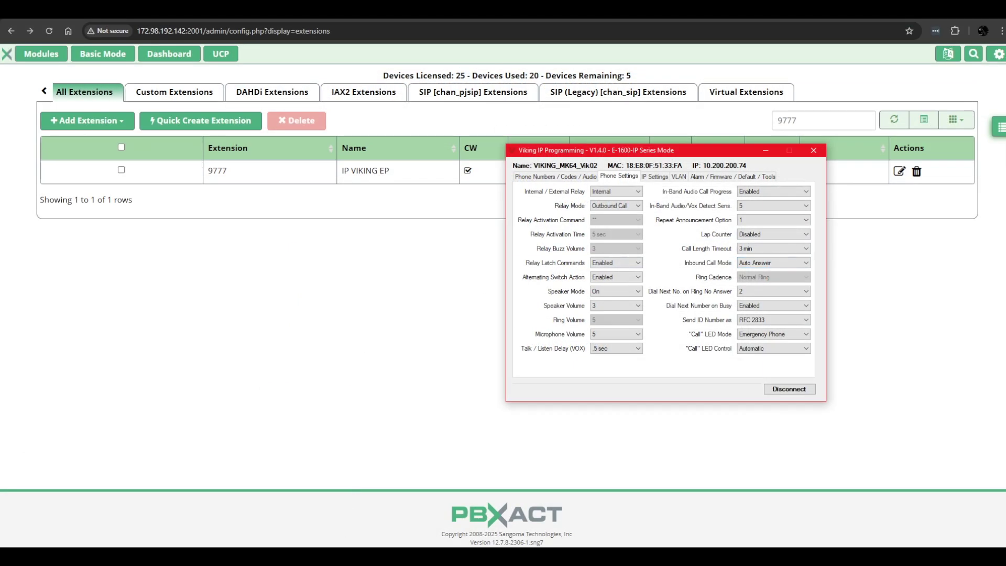
- Call extension 9777 from the maximized Sangoma Phone and hang up once it auto-answers
key(alt+Tab)
drag(273, 322, 168, 19)
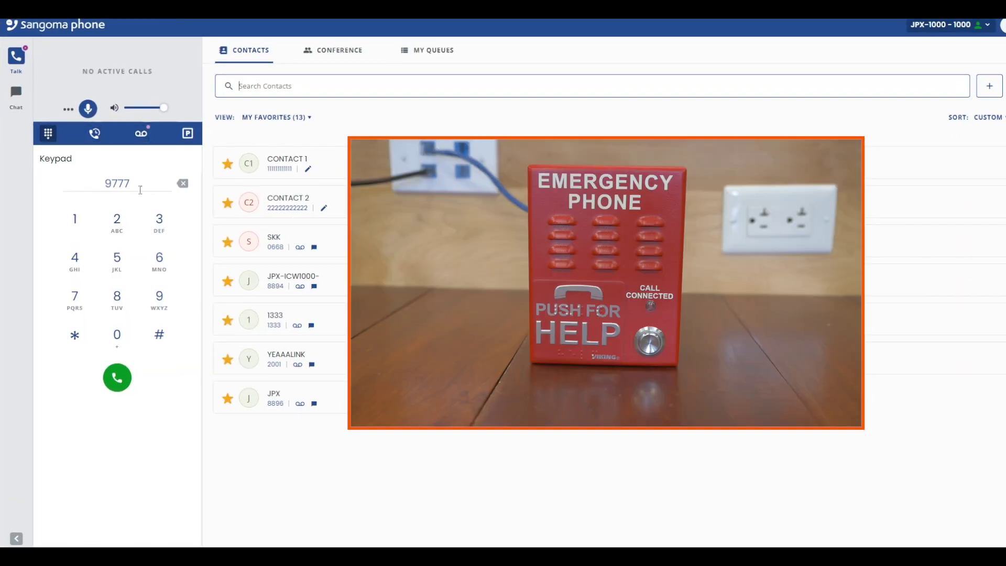
click(117, 376)
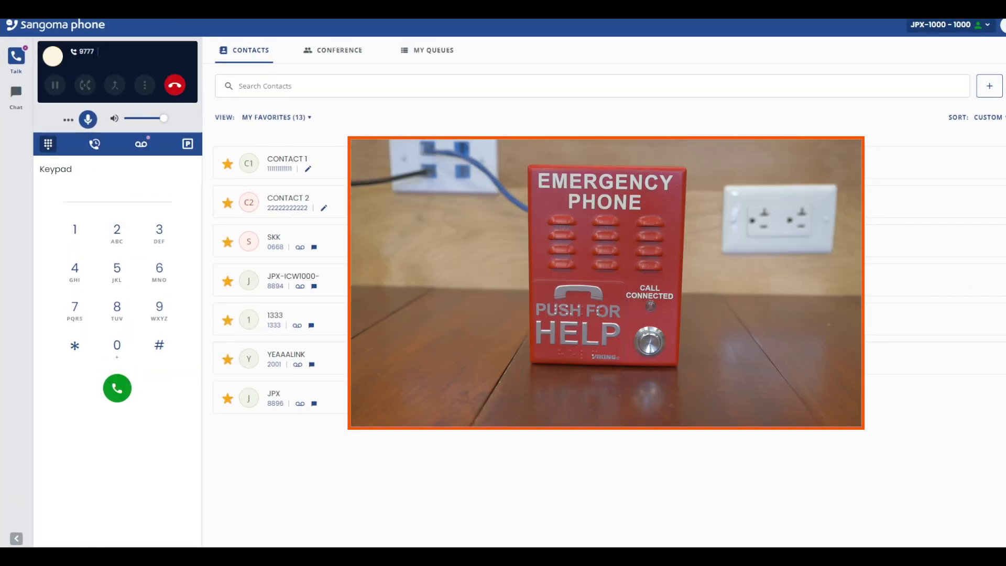
click(175, 85)
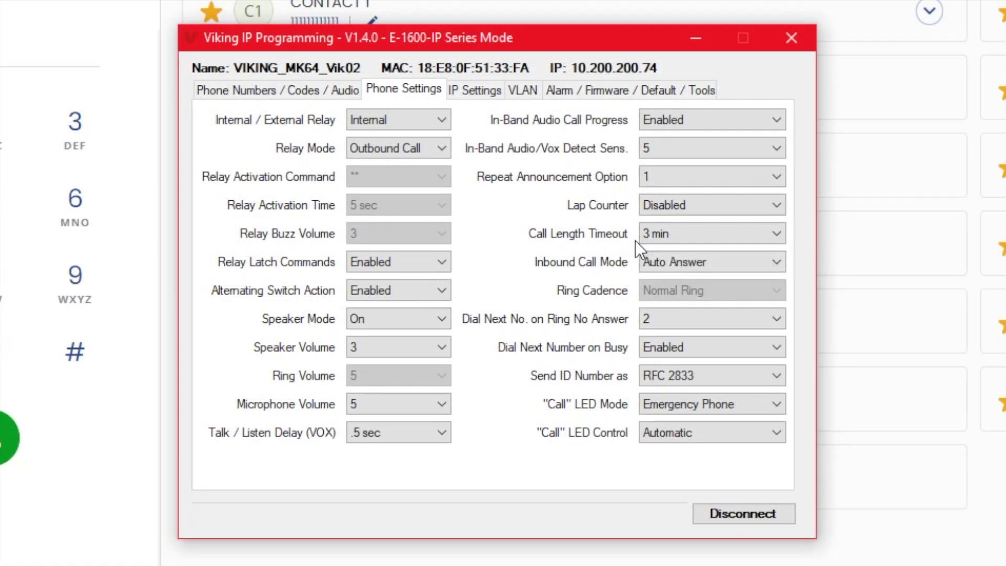
- Keep the call length timeout at 3 min, then disconnect and reconnect to 10.200.200.74
click(679, 235)
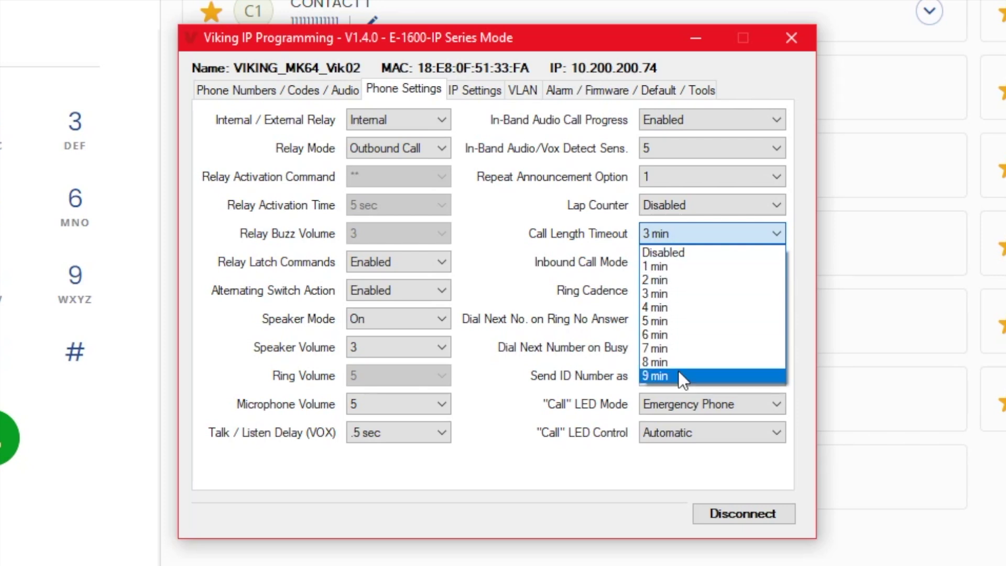
click(514, 238)
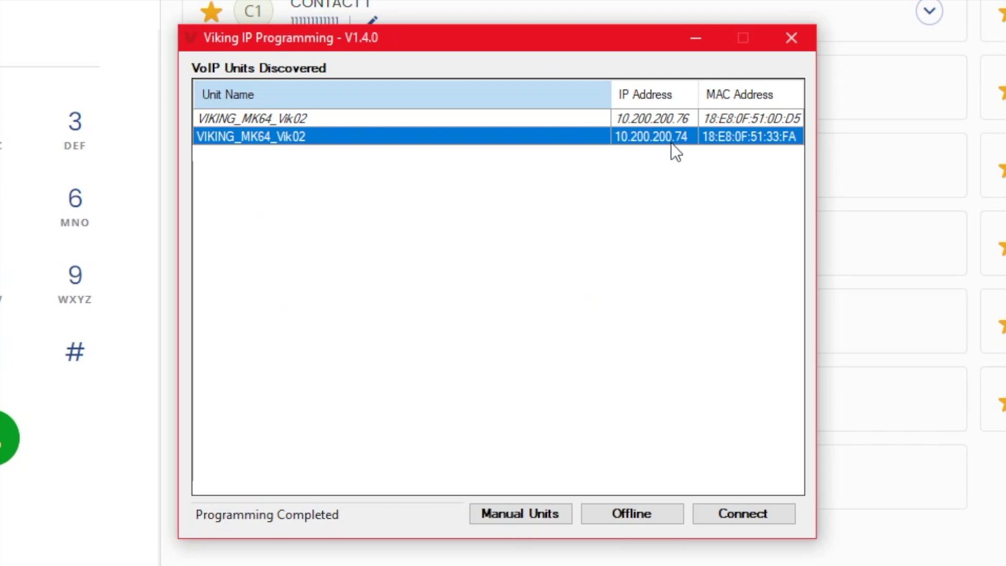
click(744, 514)
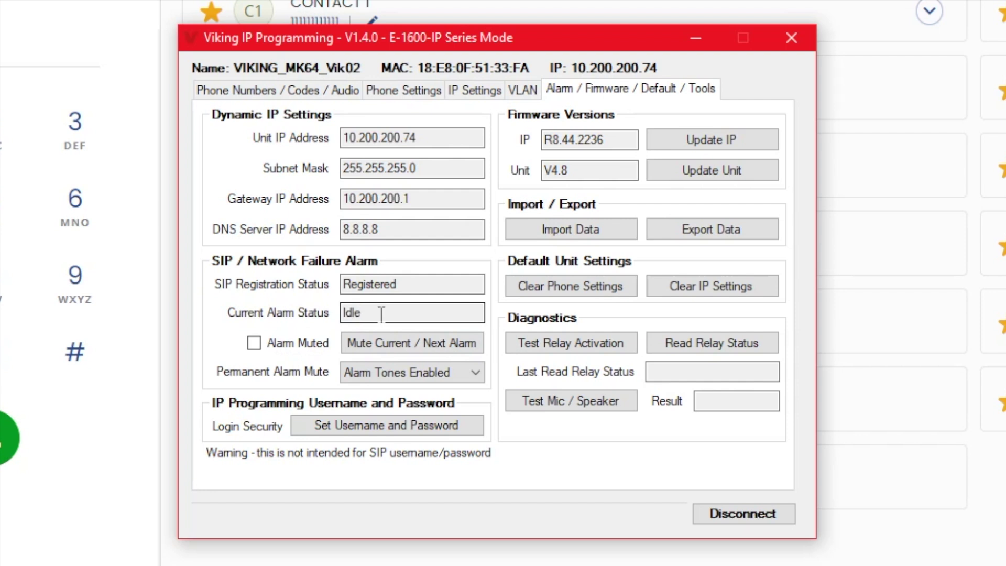
- Mute the current alarm, set Permanent Alarm Mute to Alarm Tones Disabled, apply, and reconnect
click(262, 341)
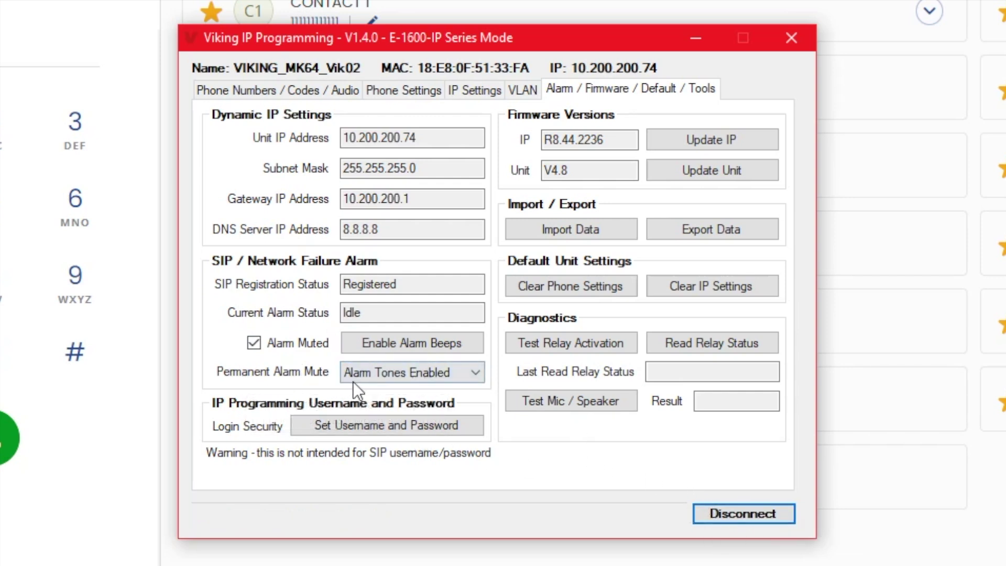
click(391, 373)
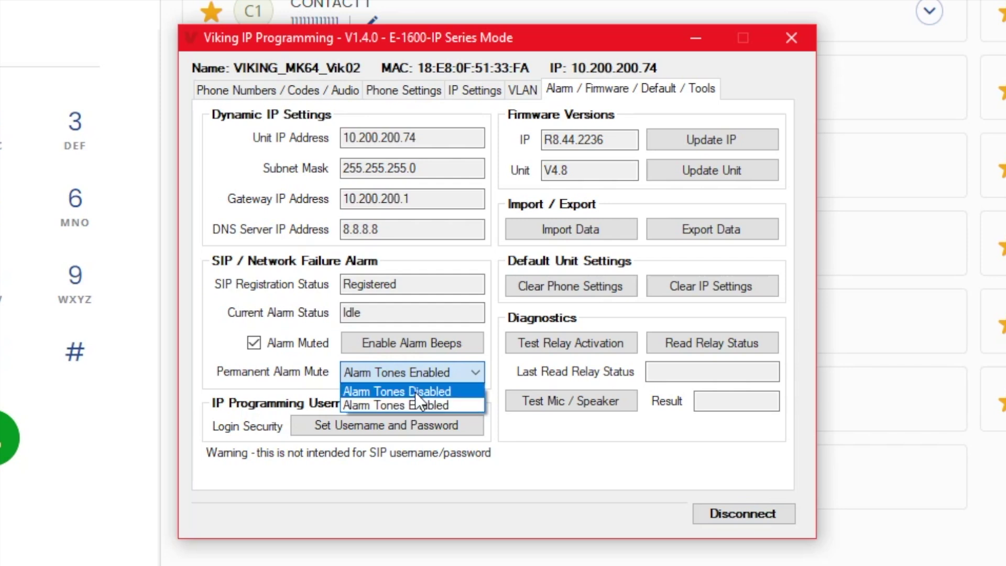
click(415, 391)
click(610, 517)
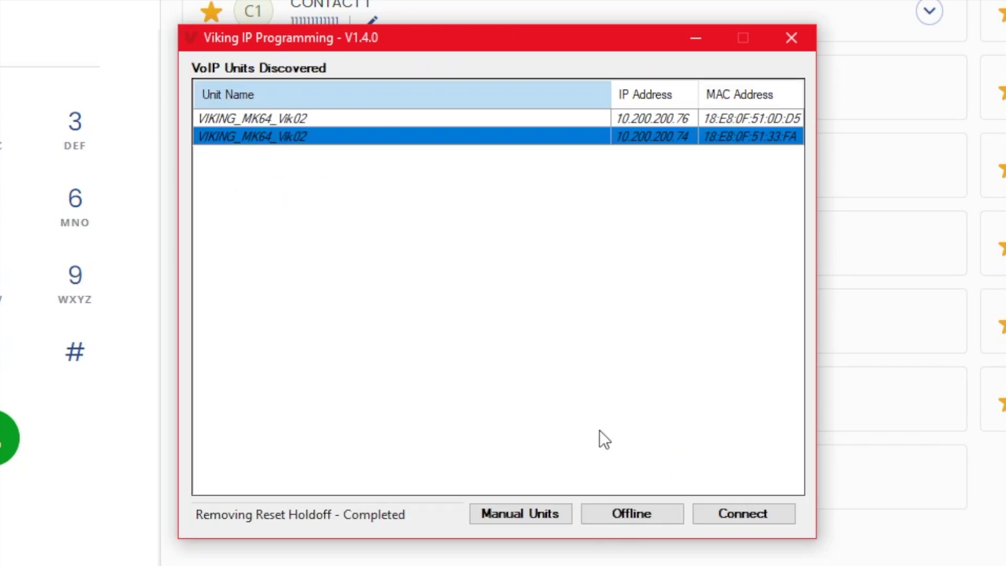
click(768, 511)
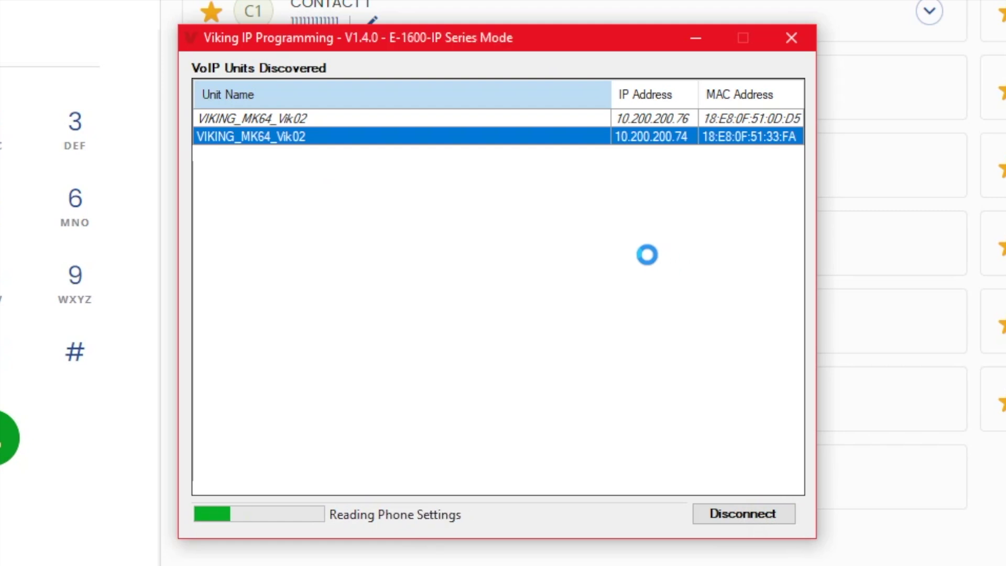
- Select the Second emergency phone number field, with the first number still 1000
click(276, 221)
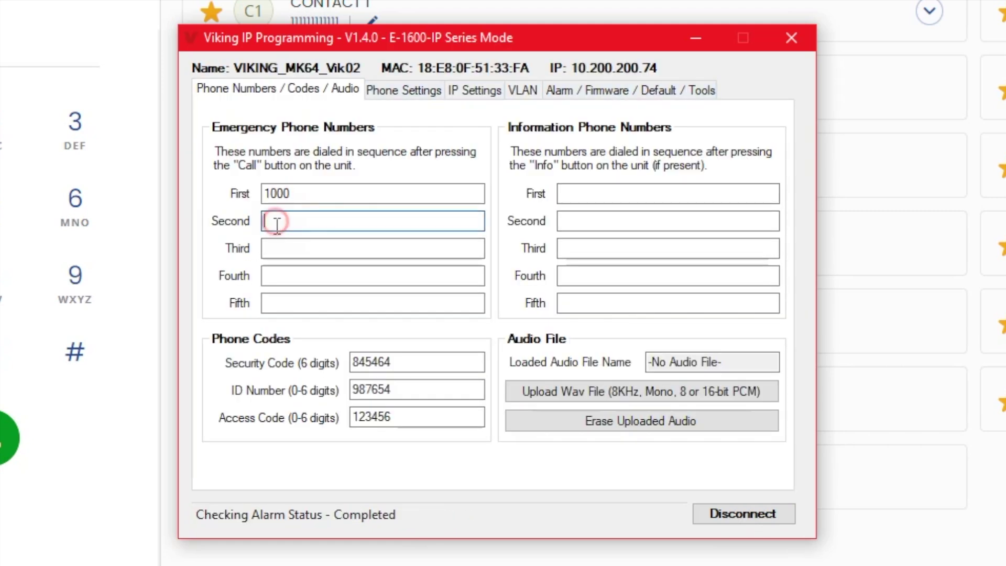